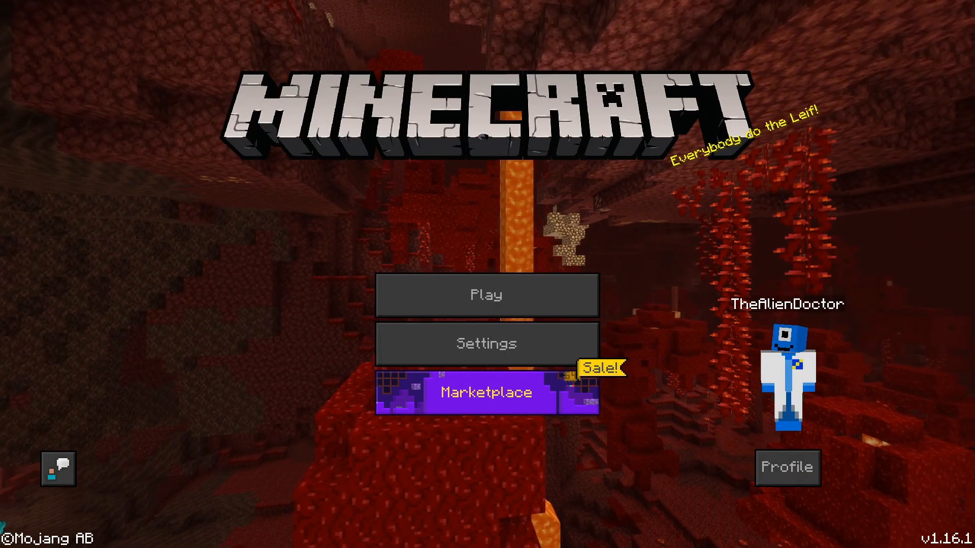
Open the game settings of the Villager Breeder world and make a backup copy of the world.
left_click(486, 295)
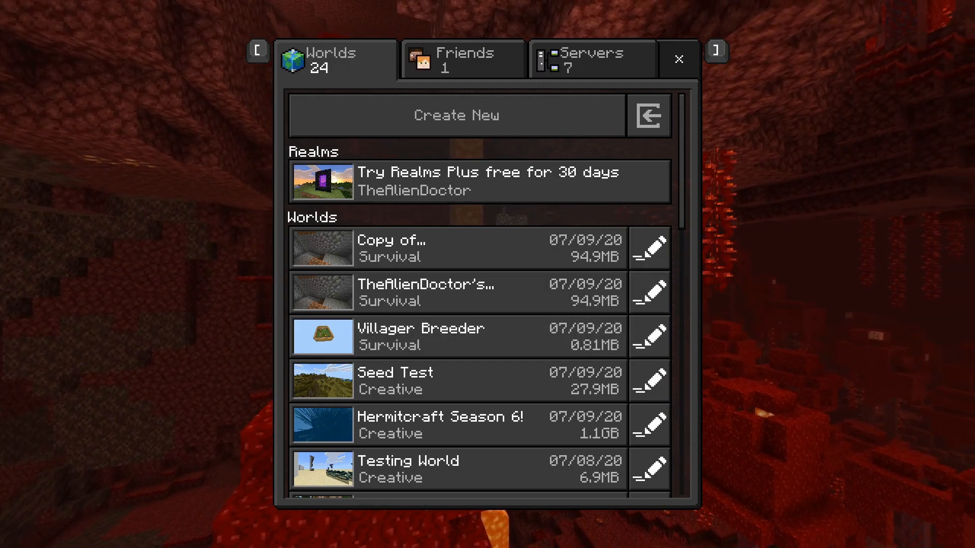
left_click(649, 337)
scroll(649, 337, "down", 5)
scroll(649, 337, "down", 10)
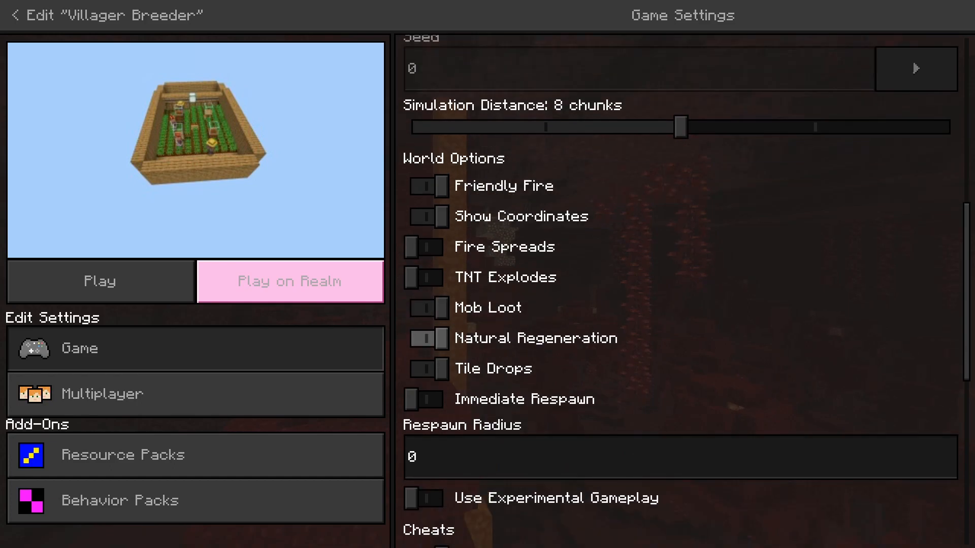
scroll(649, 336, "down", 3)
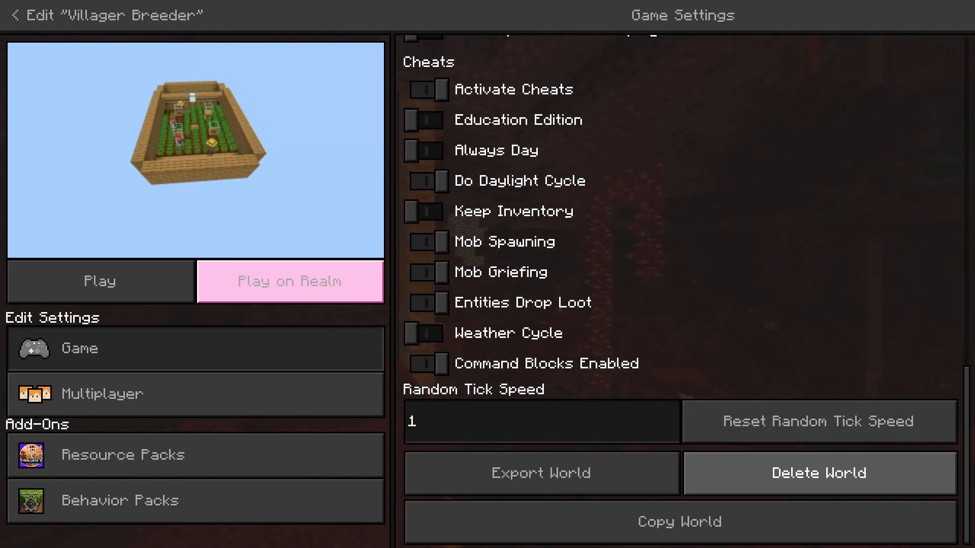
left_click(679, 522)
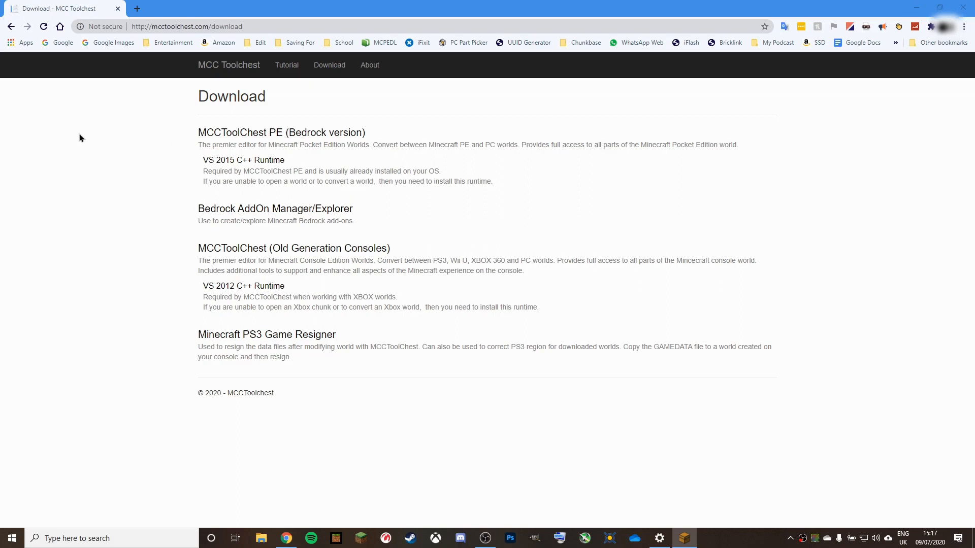
left_click(98, 77)
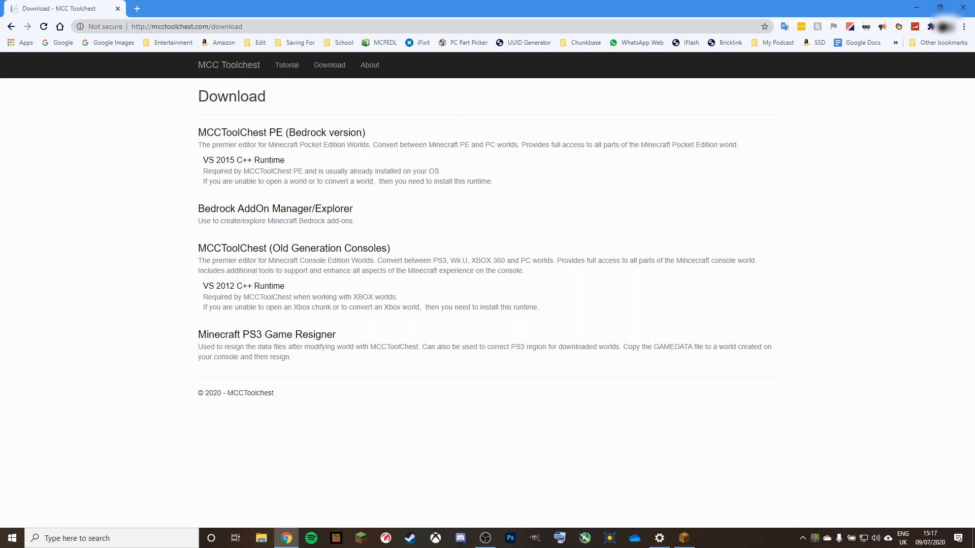
key("alt+Tab")
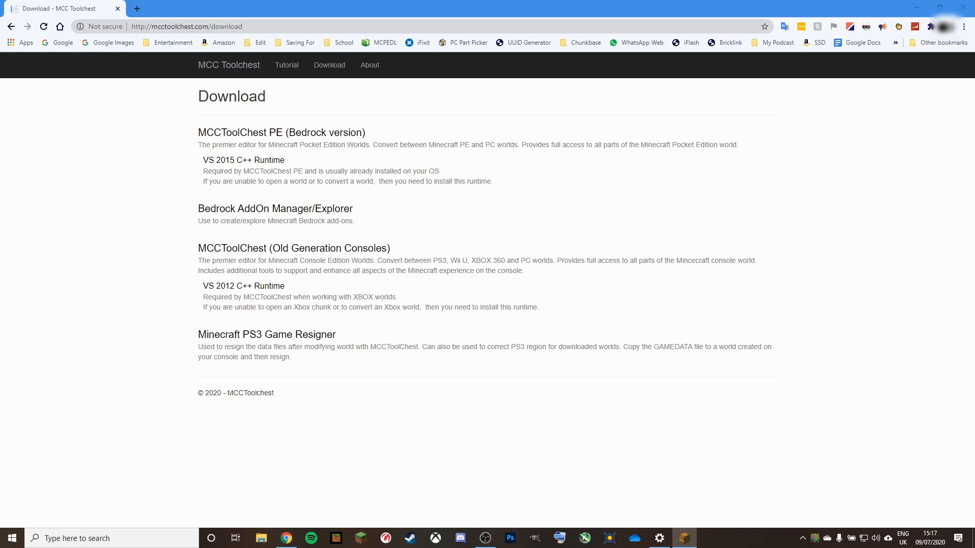
left_click_drag(330, 131, 306, 118)
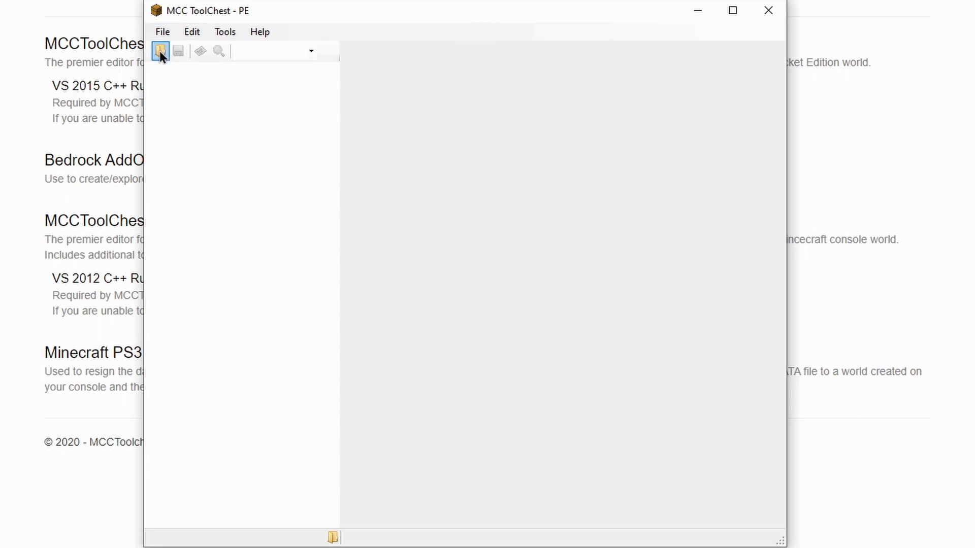
Open the world "Copy of TheAlienDoctor's Survival" in MCC ToolChest PE.
left_click(162, 37)
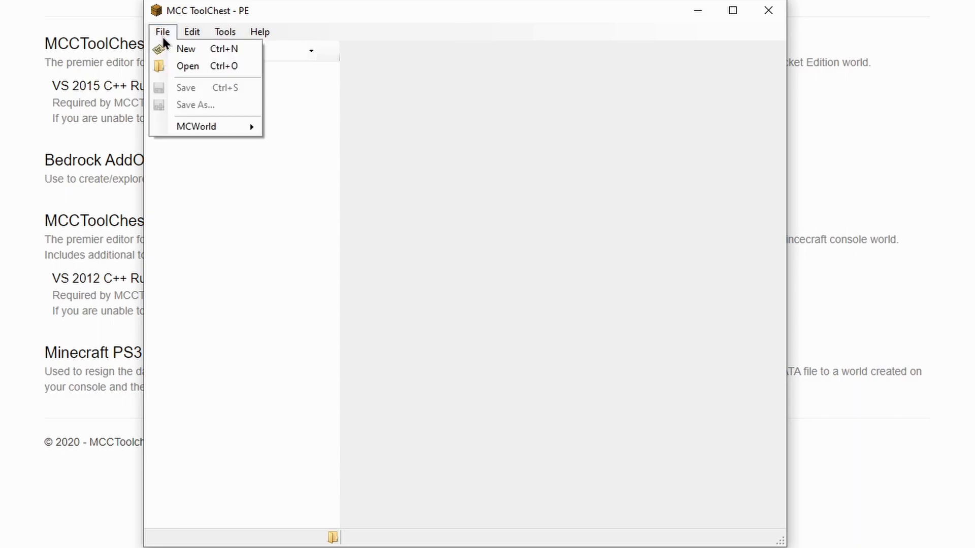
left_click(162, 66)
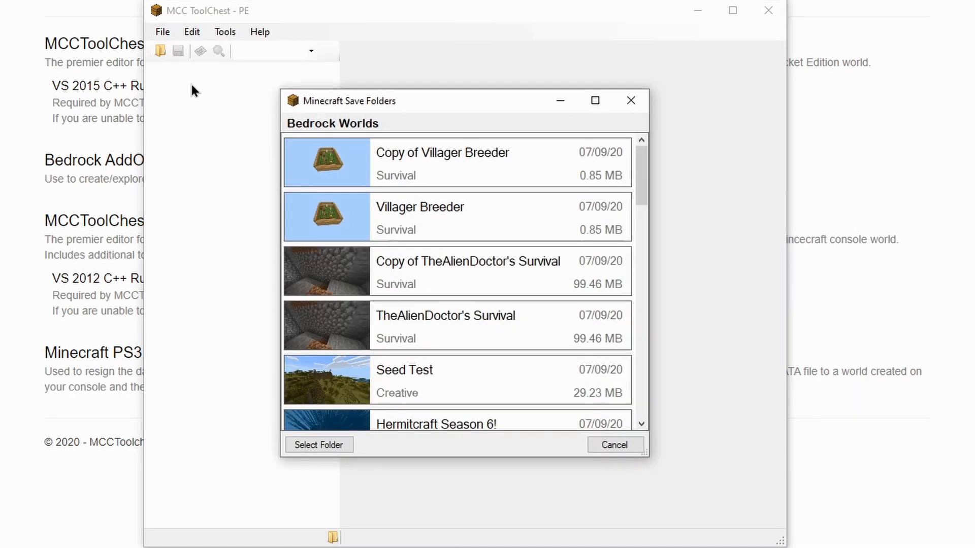
double_click(458, 272)
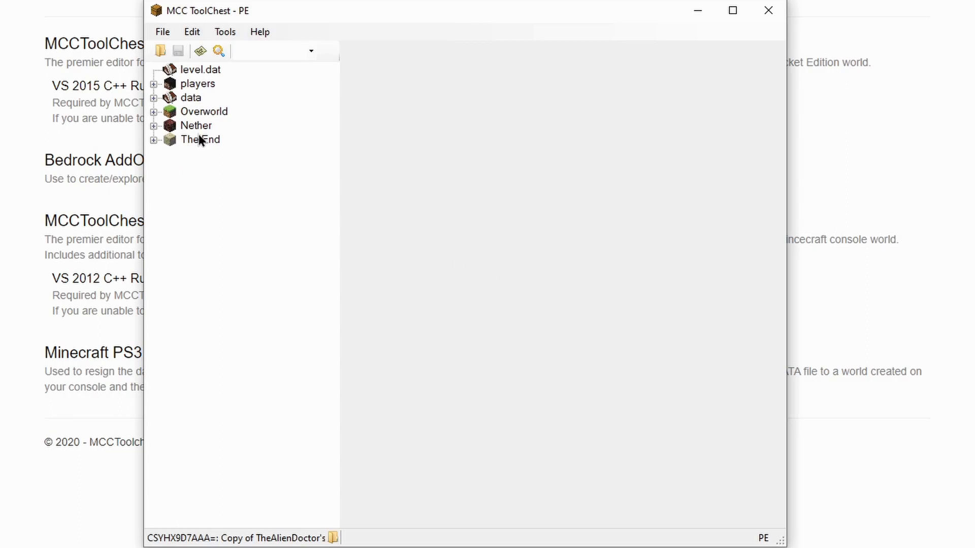
Open the world map of the loaded world and show The End dimension.
left_click(199, 51)
left_click_drag(268, 0, 450, 10)
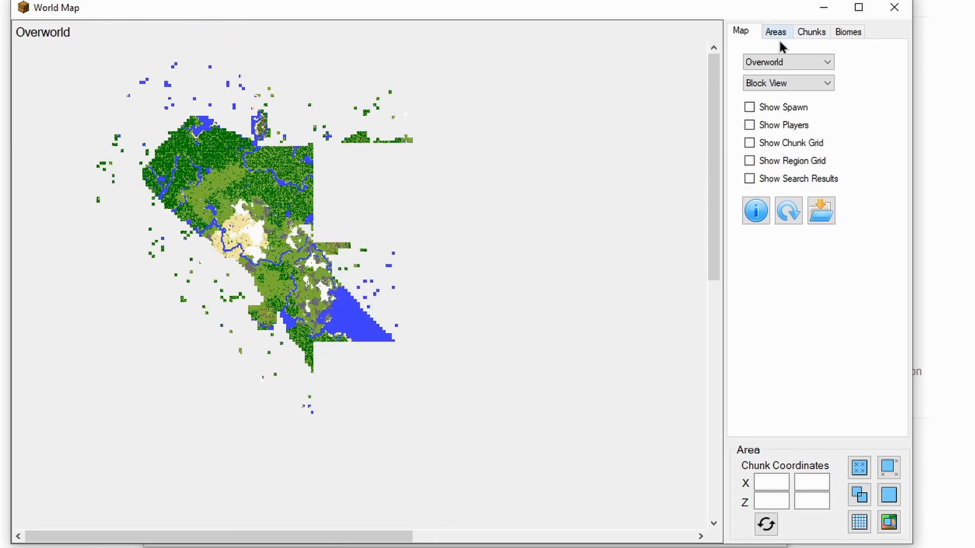
left_click(799, 66)
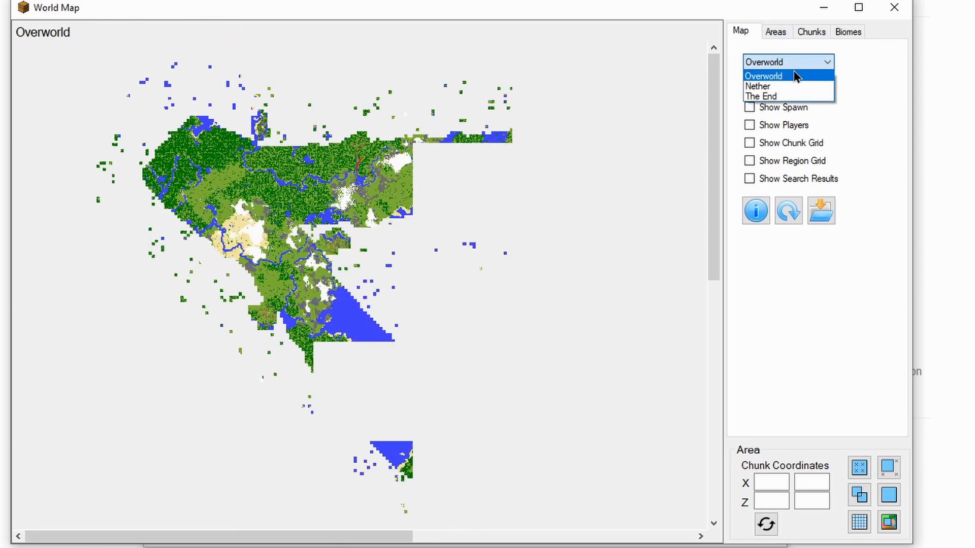
left_click(778, 96)
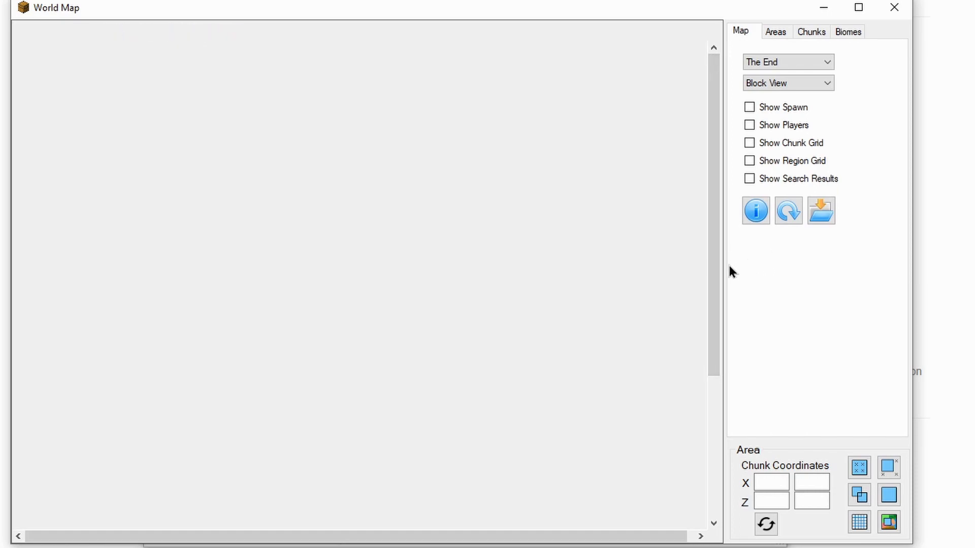
Switch the map's dimension to the Overworld and back to The End to reload it.
left_click_drag(712, 266, 720, 210)
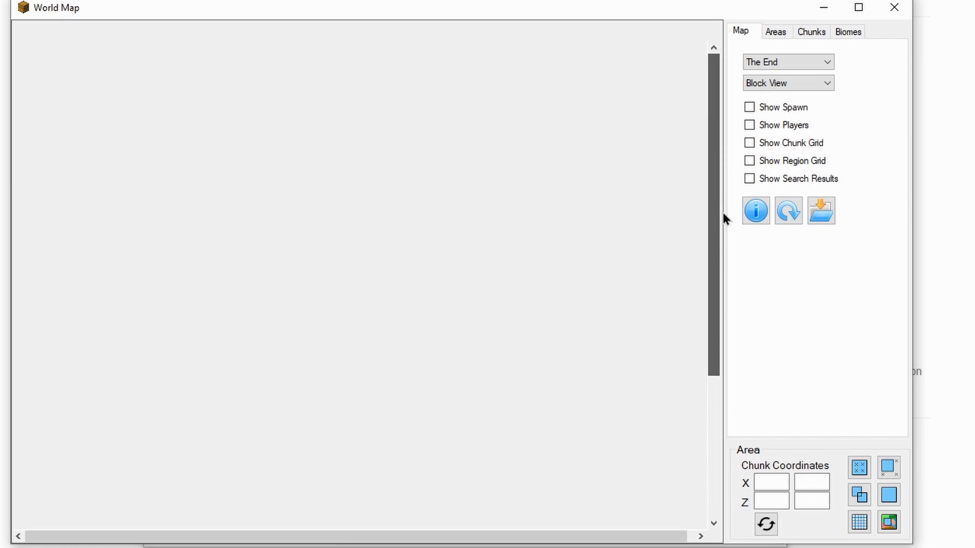
left_click(817, 61)
left_click(808, 76)
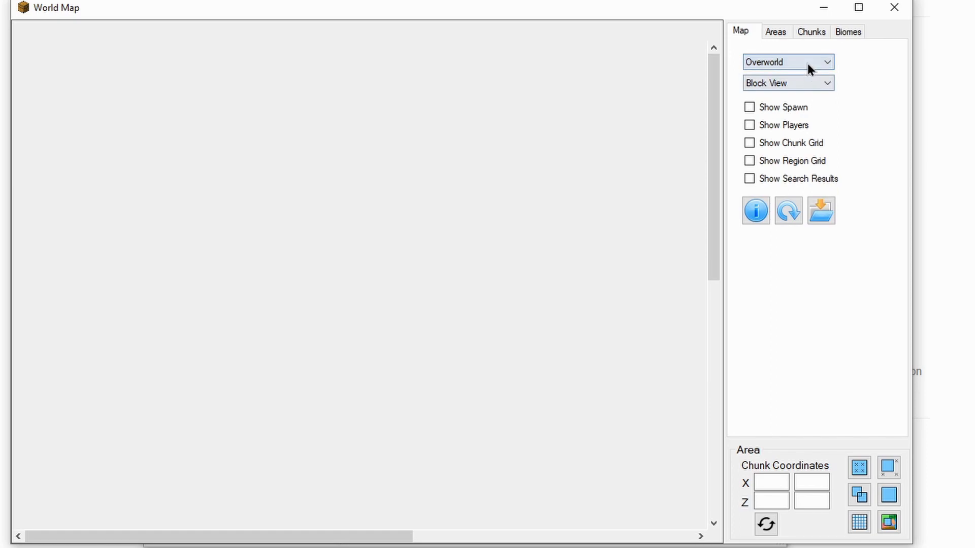
left_click_drag(718, 98, 709, 155)
left_click(818, 63)
left_click(801, 98)
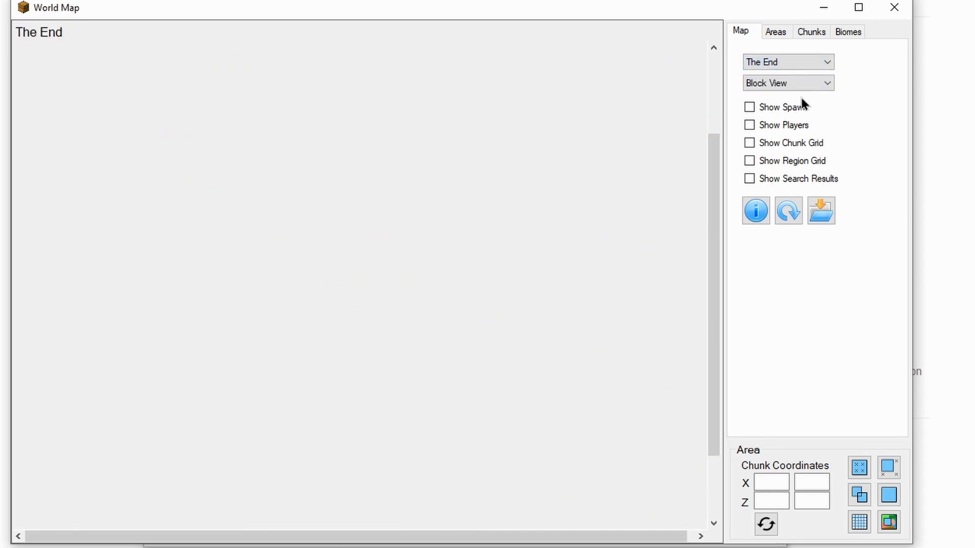
Select the main End island, chunks X 11 to -11 and Z -10 to 10, and delete all chunks outside the selection.
left_click_drag(716, 195, 721, 95)
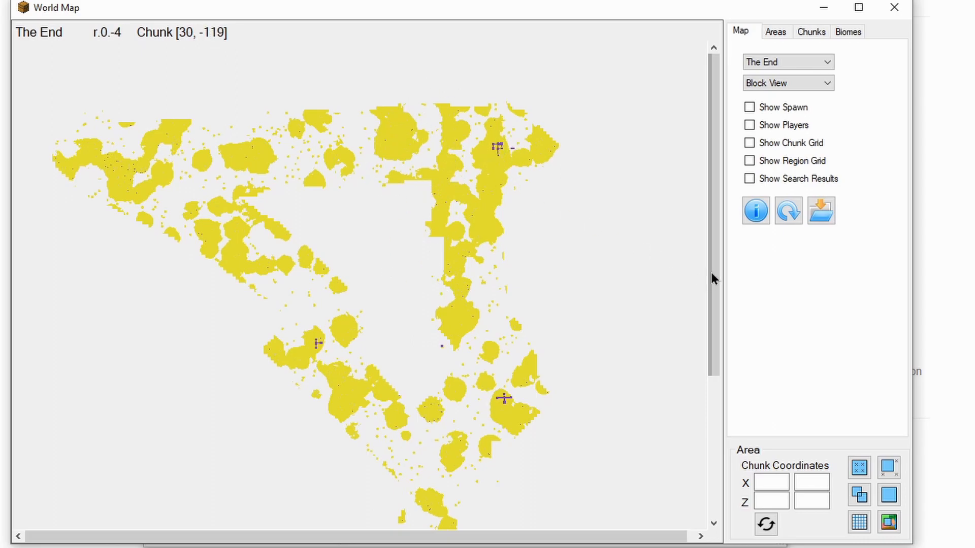
left_click_drag(714, 275, 714, 464)
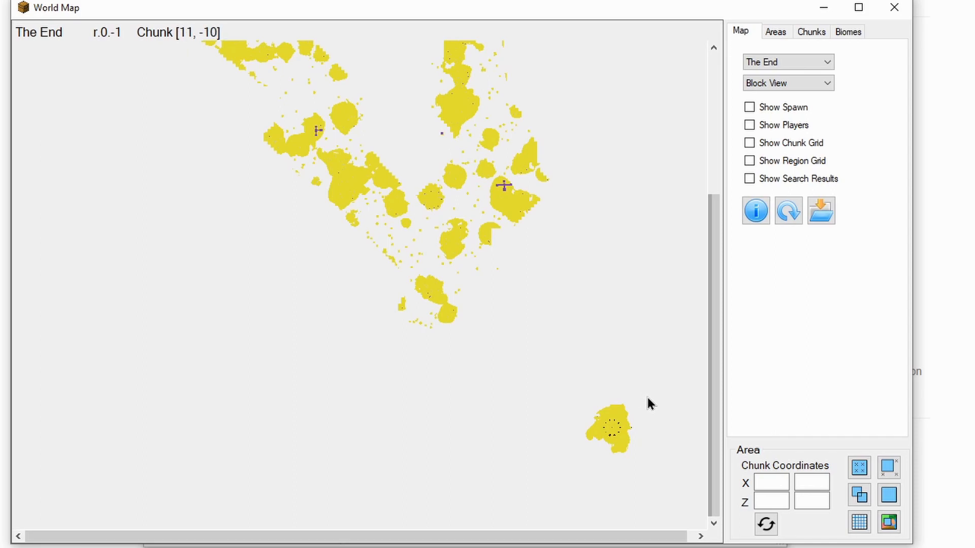
left_click_drag(626, 412, 578, 460)
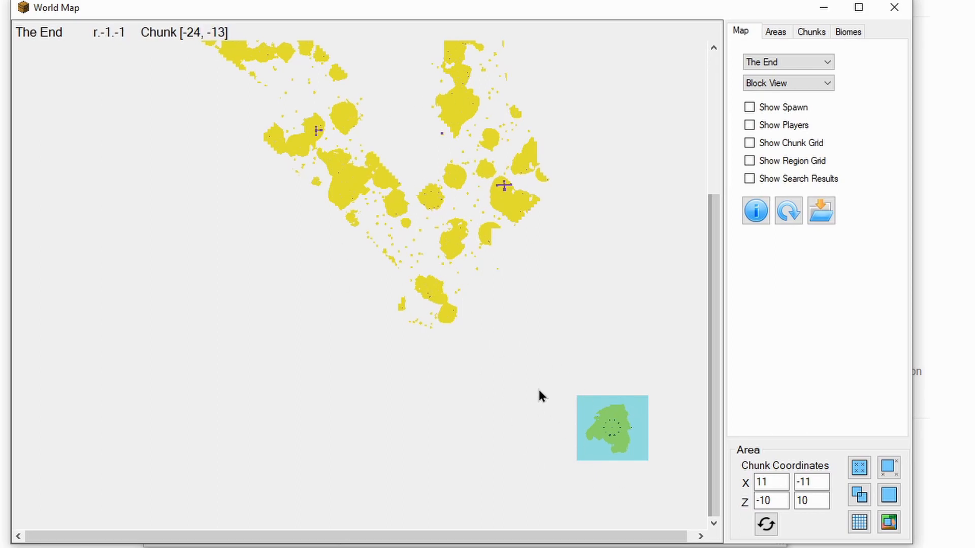
left_click(893, 473)
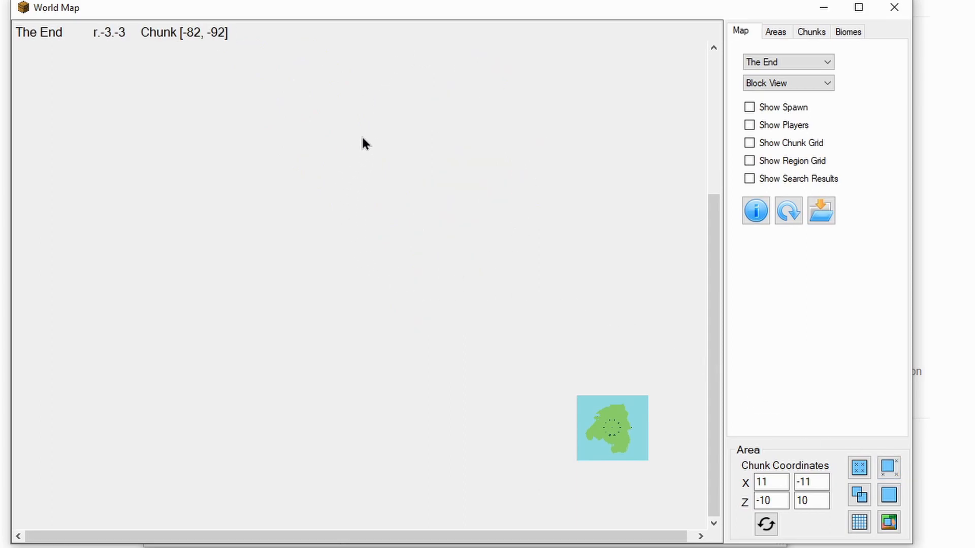
left_click(377, 116)
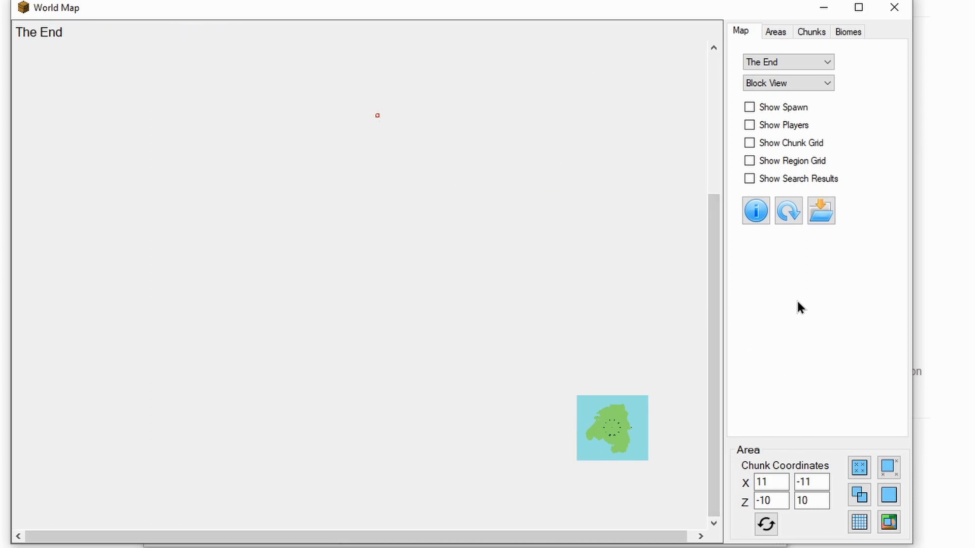
Close the world map and save the changes to the world.
left_click(892, 10)
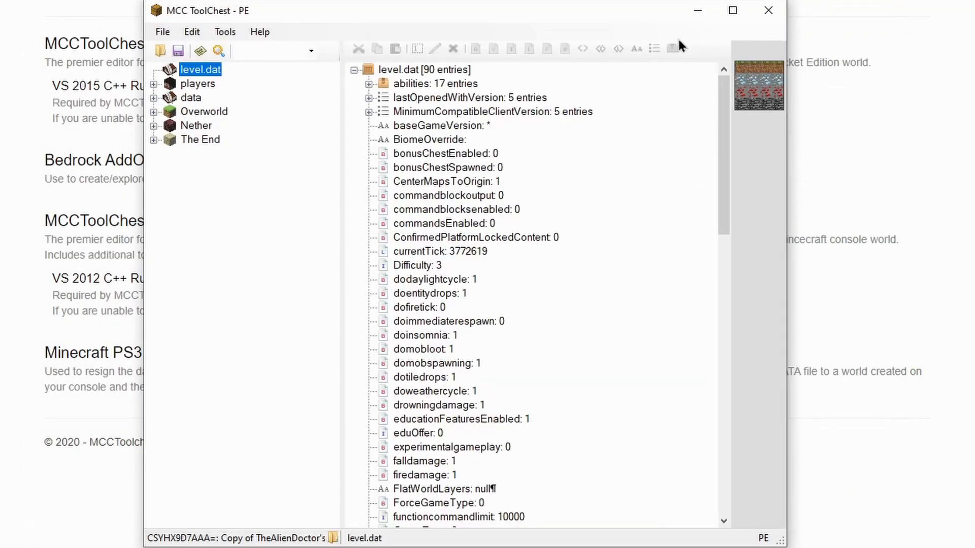
left_click(178, 51)
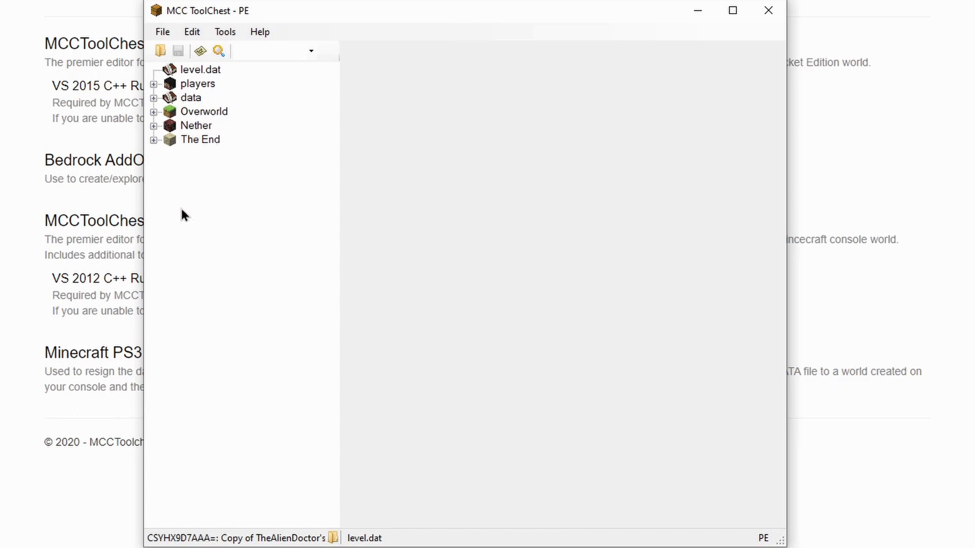
left_click(164, 31)
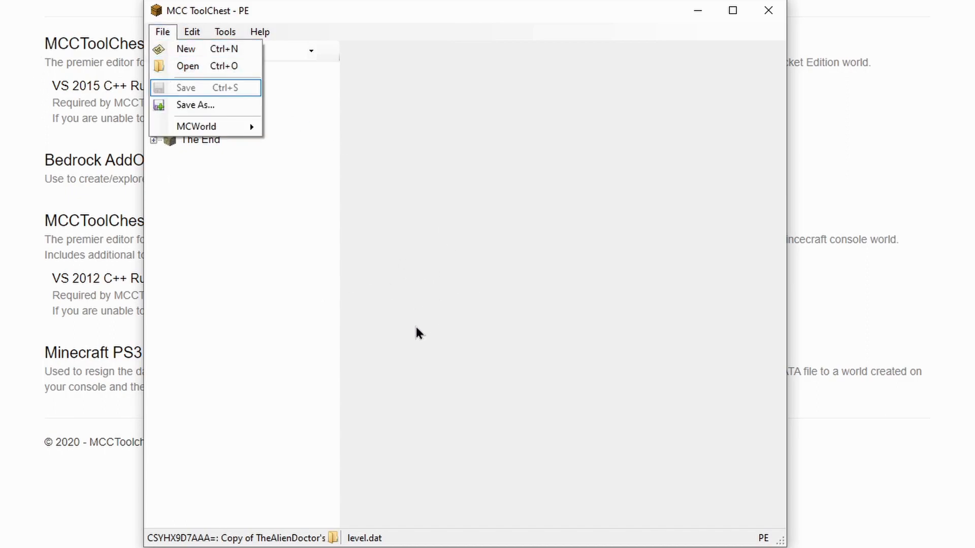
left_click(314, 355)
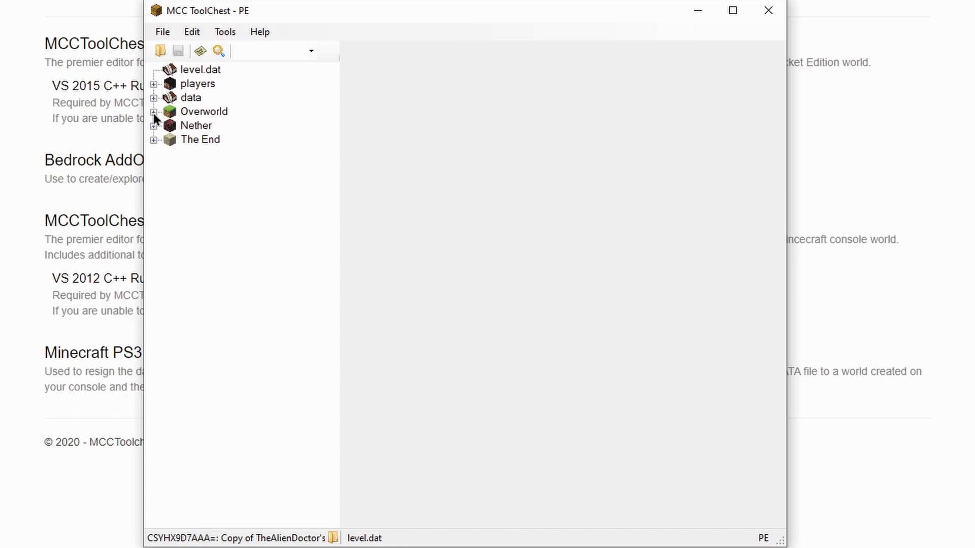
Reopen the world map and examine the extent of the explored terrain in the Overworld.
left_click(199, 52)
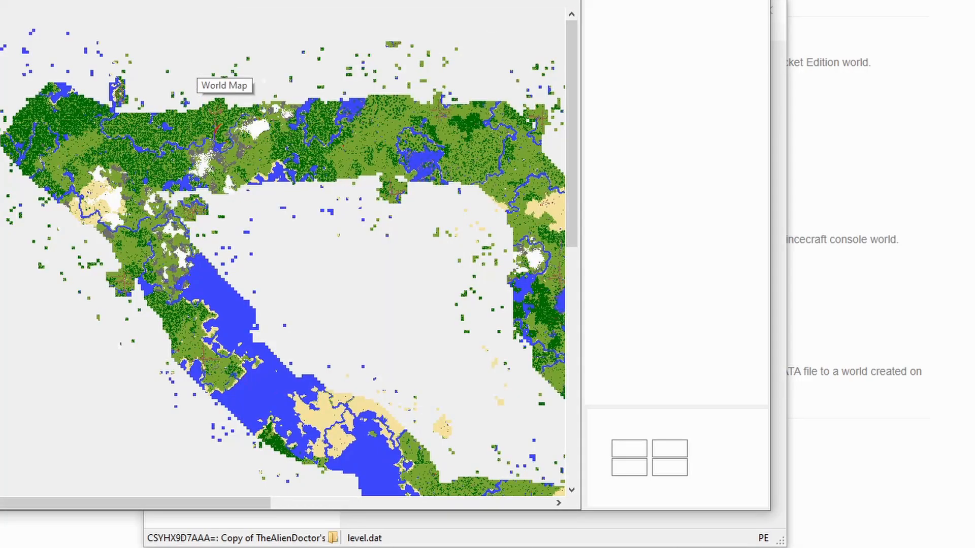
left_click_drag(228, 0, 409, 1)
left_click_drag(757, 171, 757, 229)
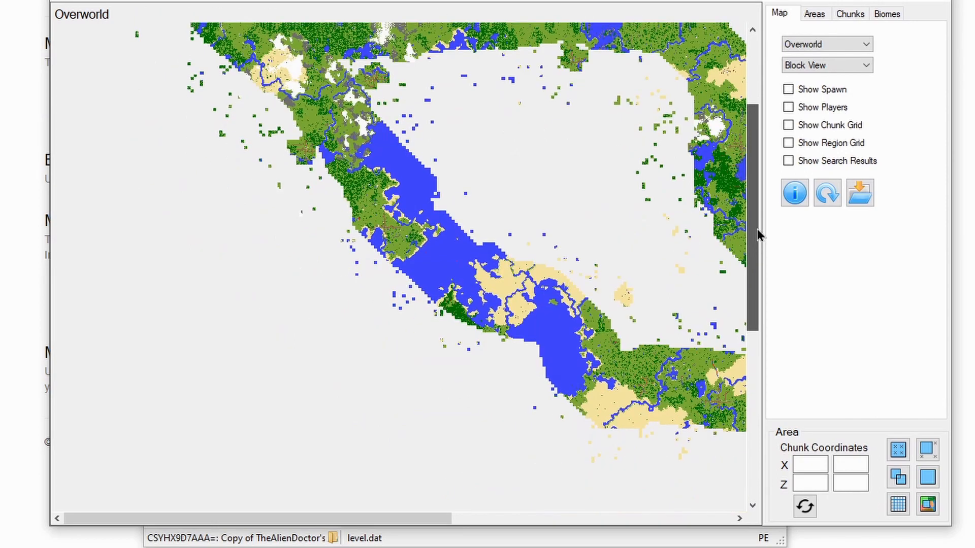
left_click_drag(340, 518, 496, 520)
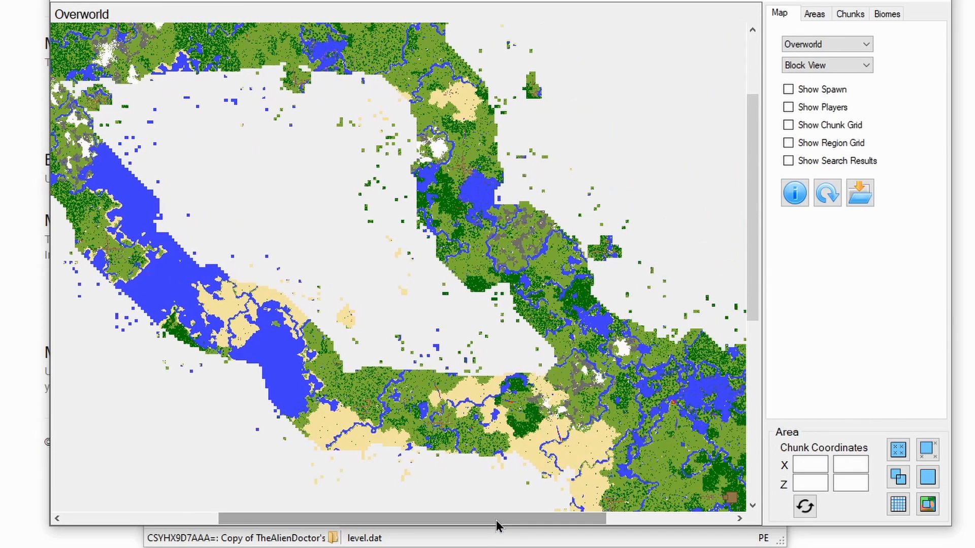
scroll(584, 358, "left", 1)
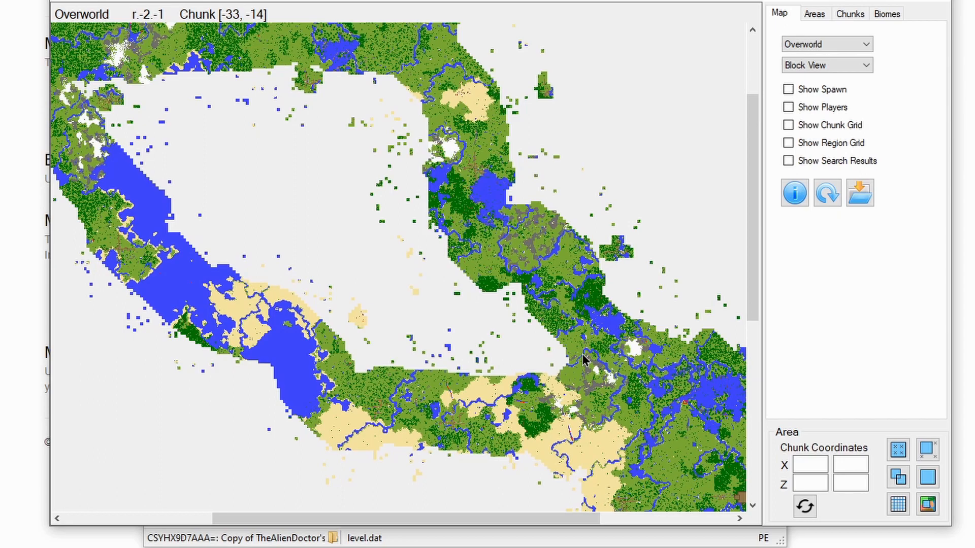
left_click_drag(752, 256, 753, 294)
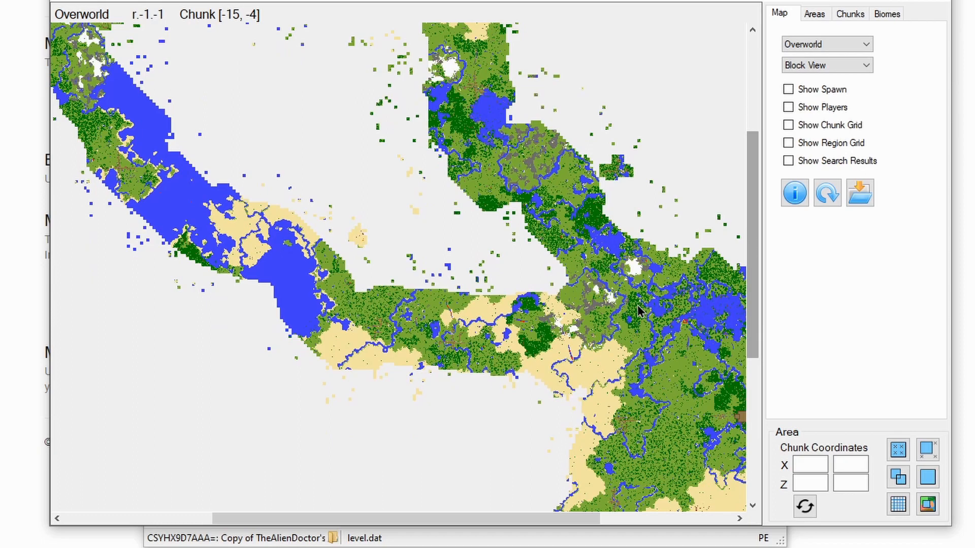
scroll(638, 309, "left", 4)
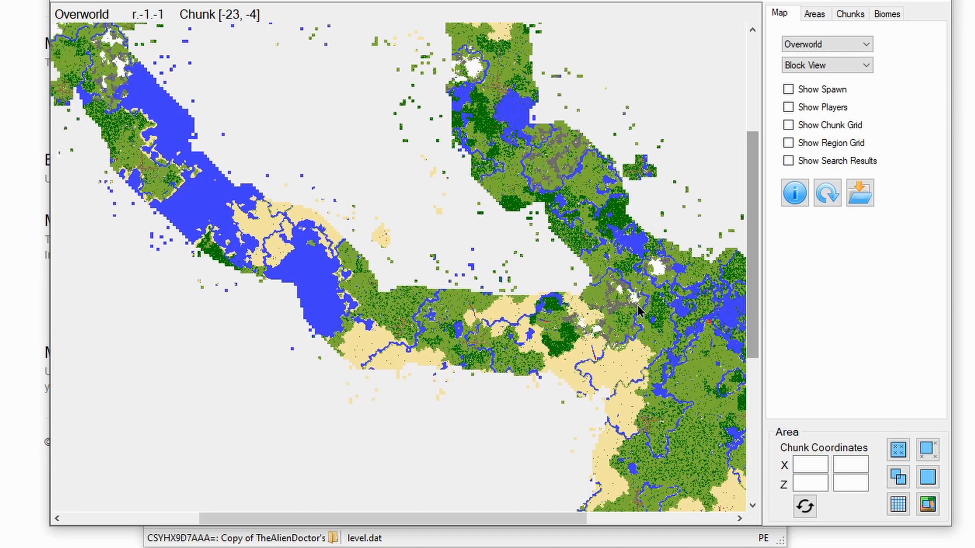
left_click_drag(753, 271, 754, 295)
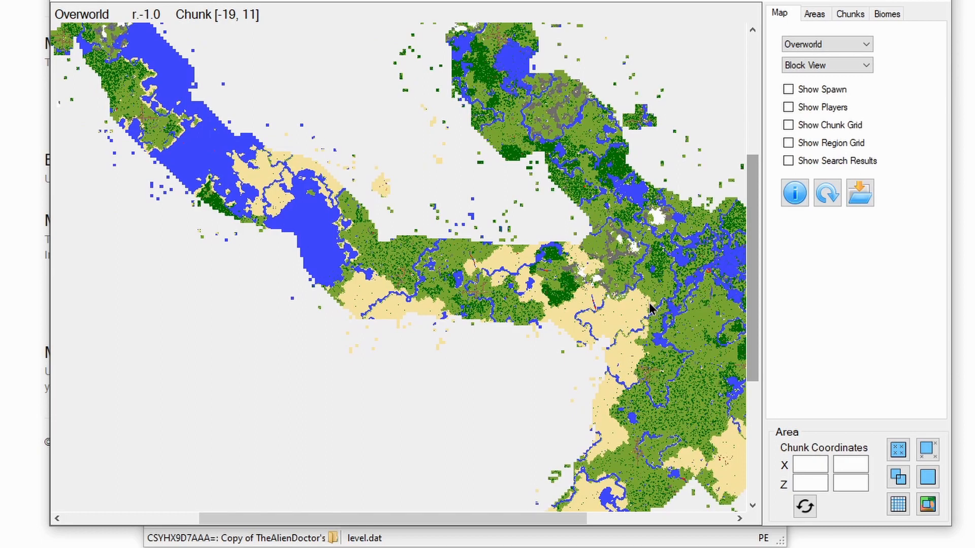
scroll(649, 308, "right", 15)
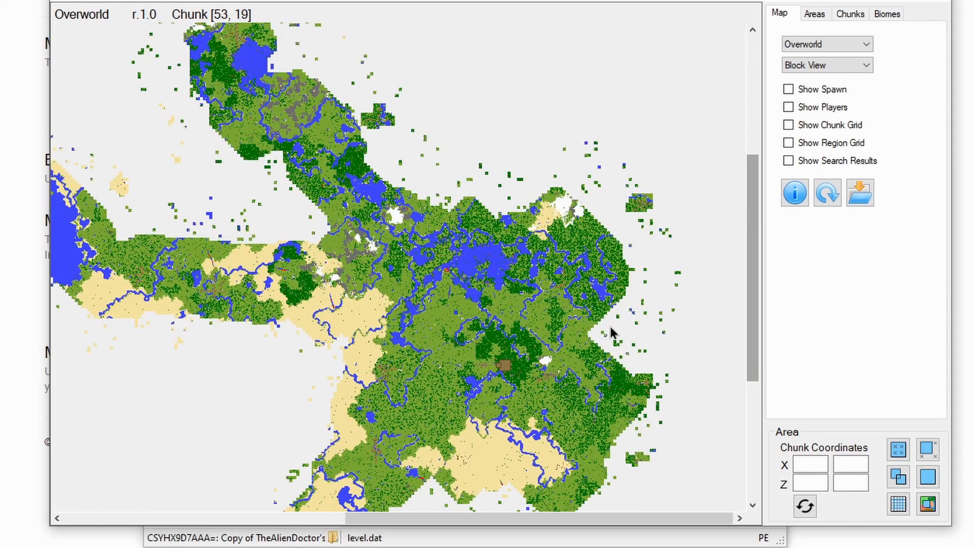
left_click_drag(531, 520, 434, 525)
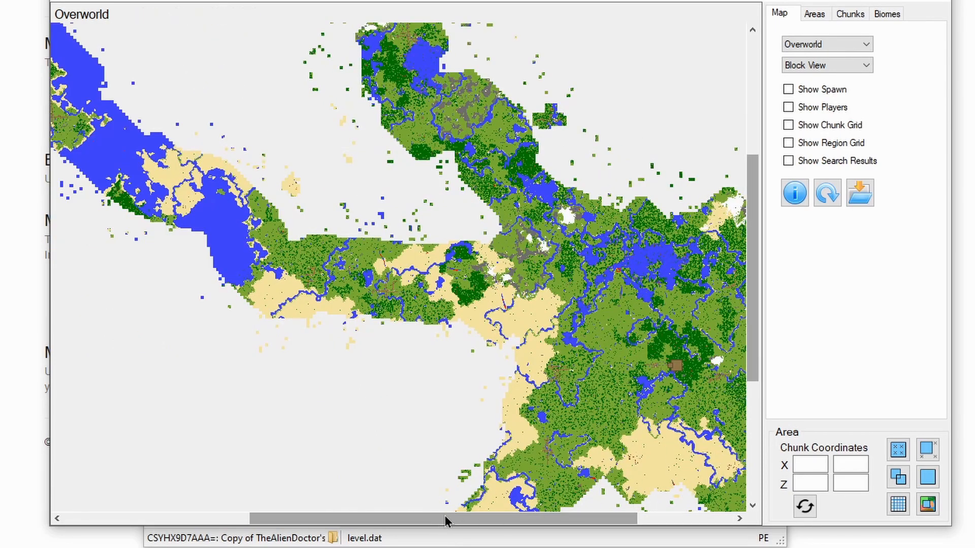
left_click_drag(559, 522, 615, 515)
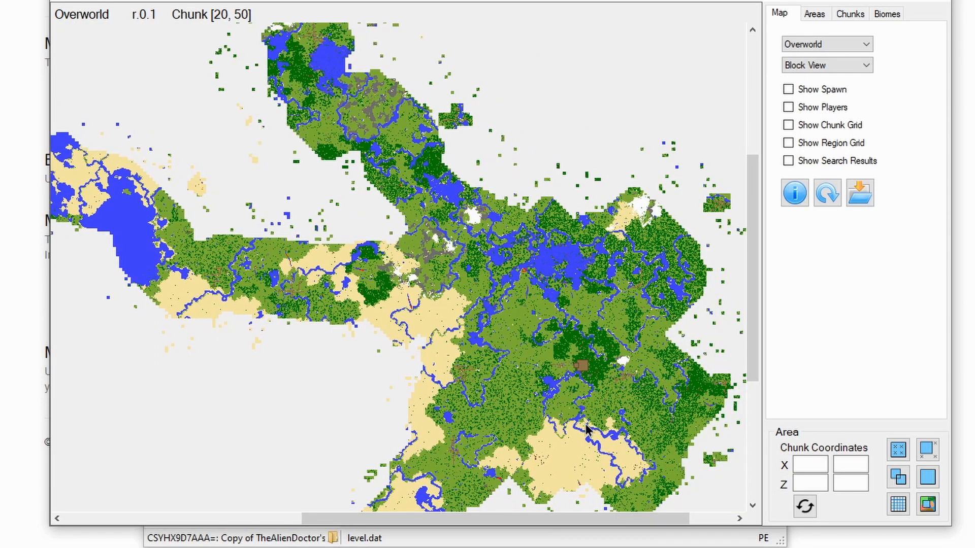
Select Overworld chunks X -177 to -88 and Z -139 to -5 on the map and delete the chunks inside the selection.
left_click_drag(519, 525, 410, 522)
left_click_drag(750, 279, 753, 225)
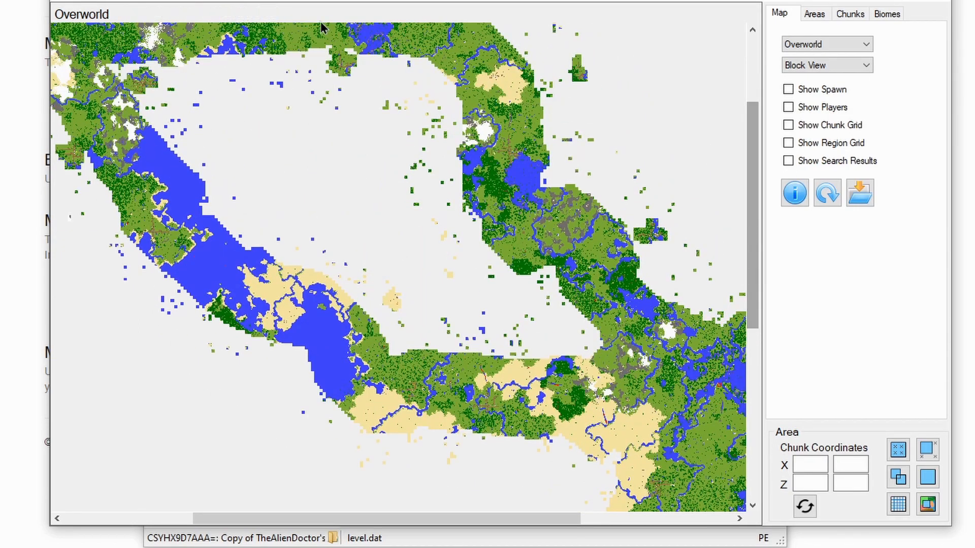
left_click_drag(751, 177, 759, 146)
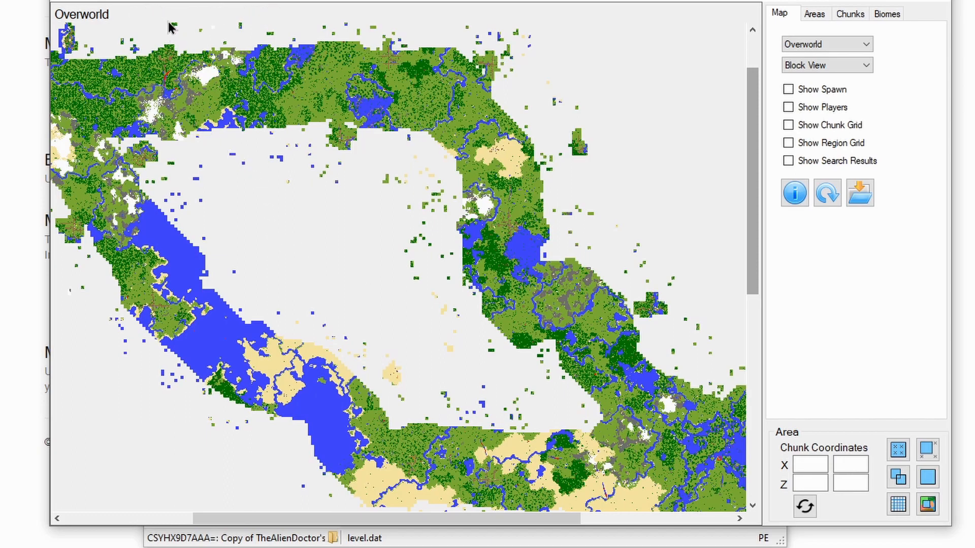
left_click_drag(169, 29, 447, 444)
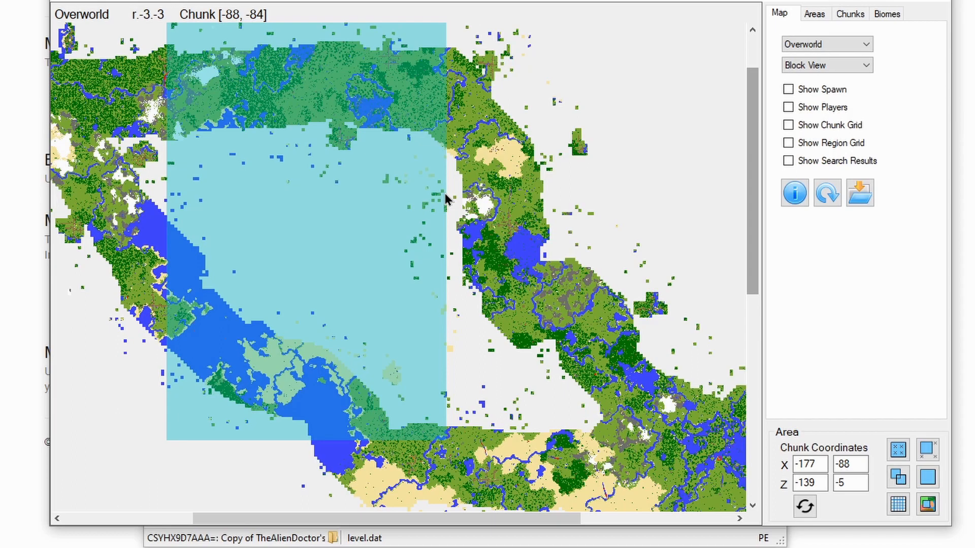
left_click(903, 451)
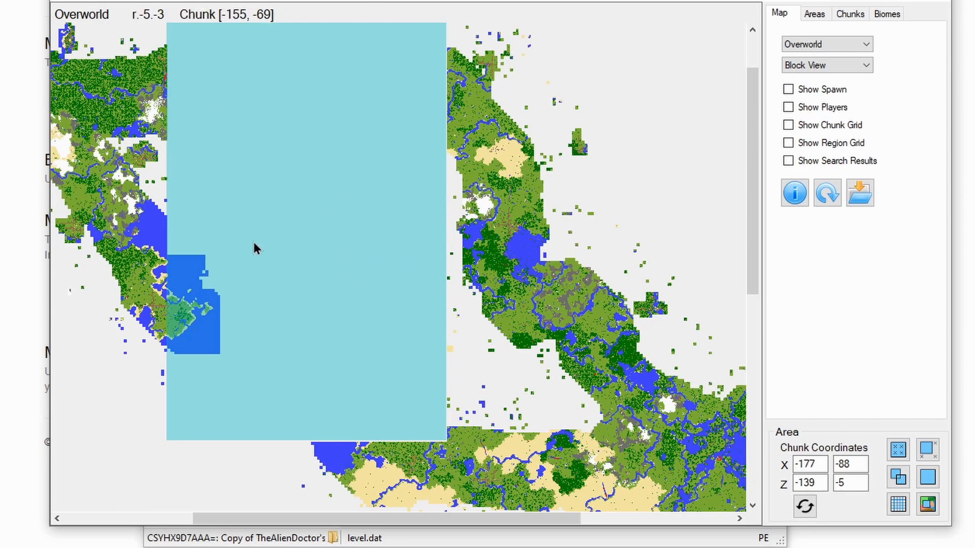
Close the world map, collapse the Overworld regions in the tree and save the changes to the world.
left_click(526, 191)
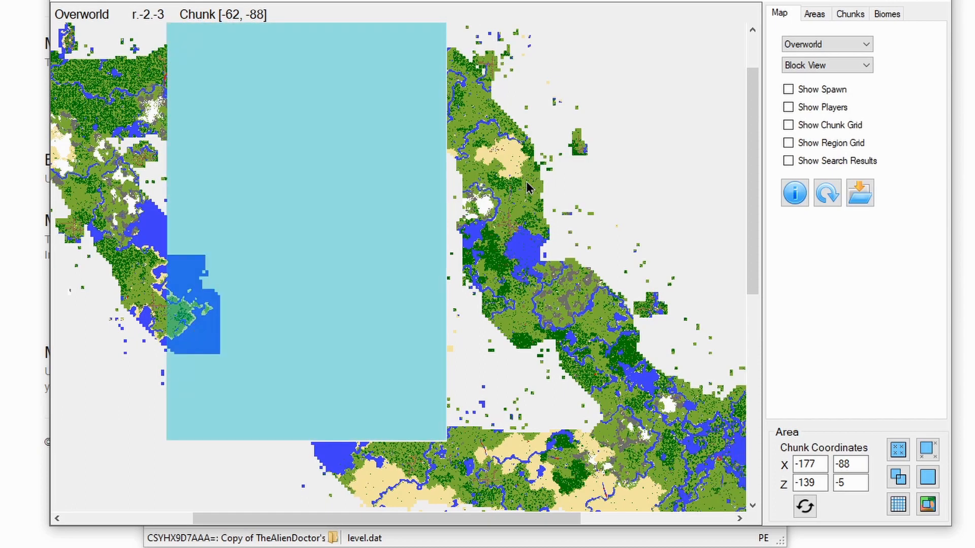
right_click(602, 191)
left_click(580, 180)
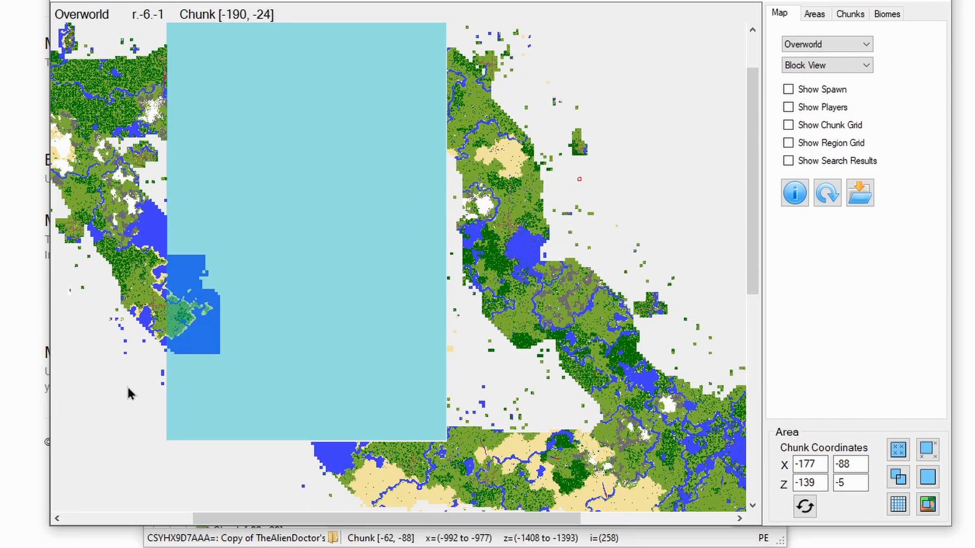
left_click(940, 3)
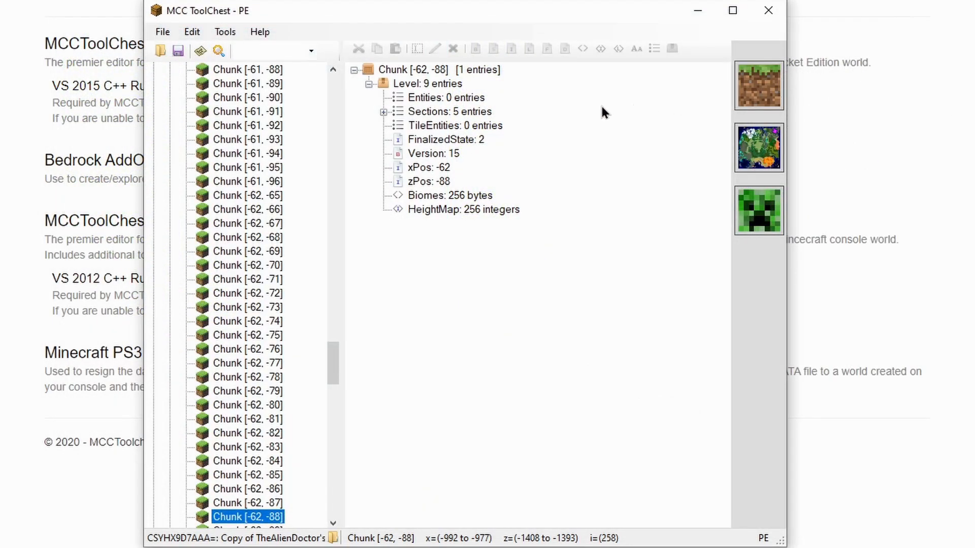
left_click_drag(335, 375, 341, 84)
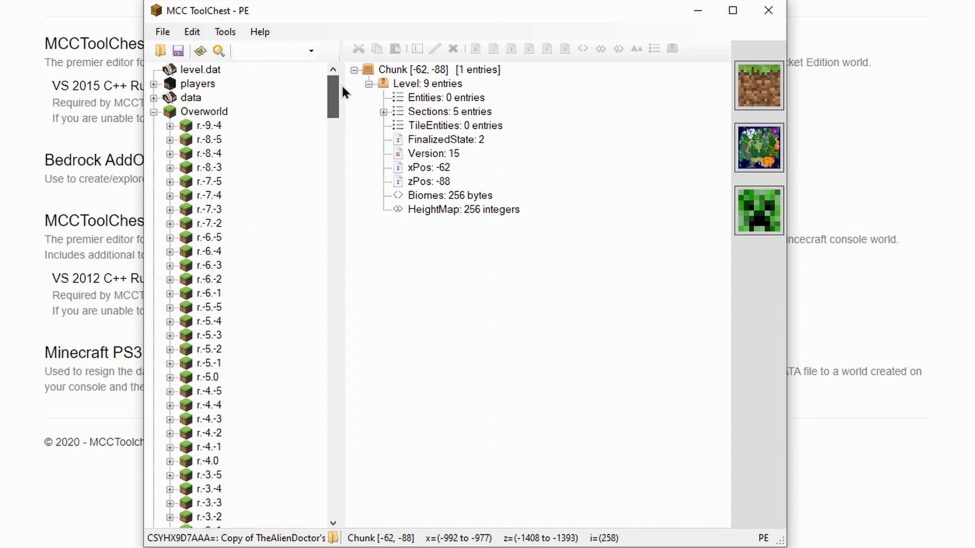
left_click(154, 112)
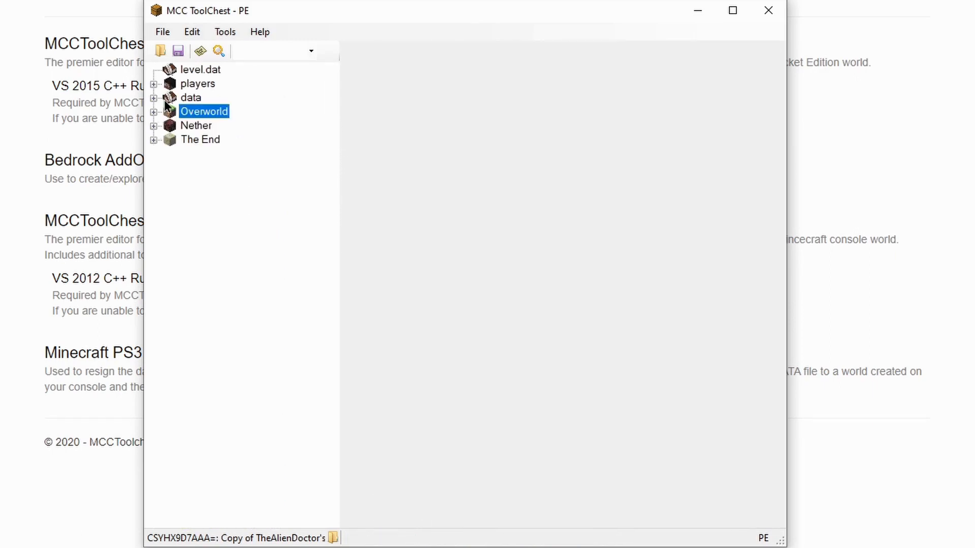
left_click(178, 52)
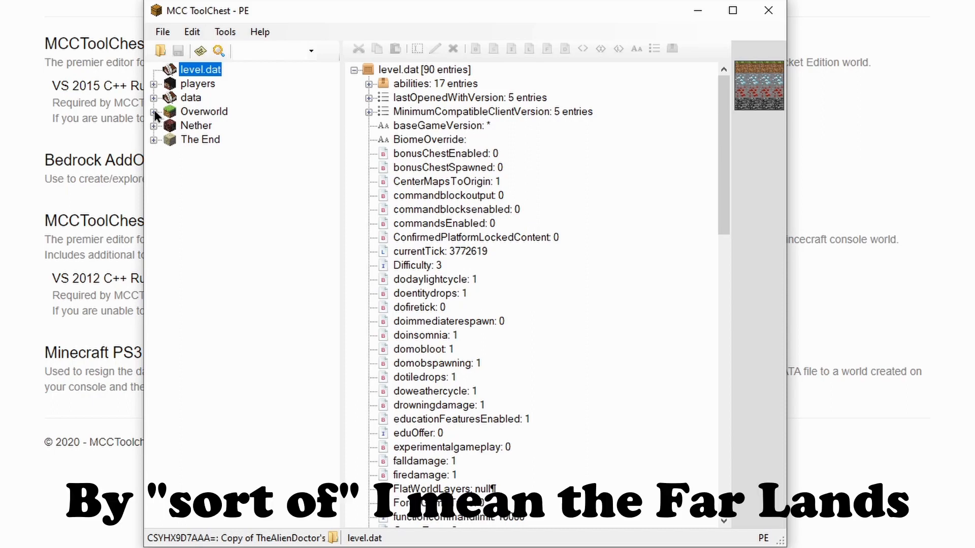
Open the Bedrock world "Copy of Villager Breeder" from the Minecraft save folders.
left_click(158, 28)
left_click(181, 74)
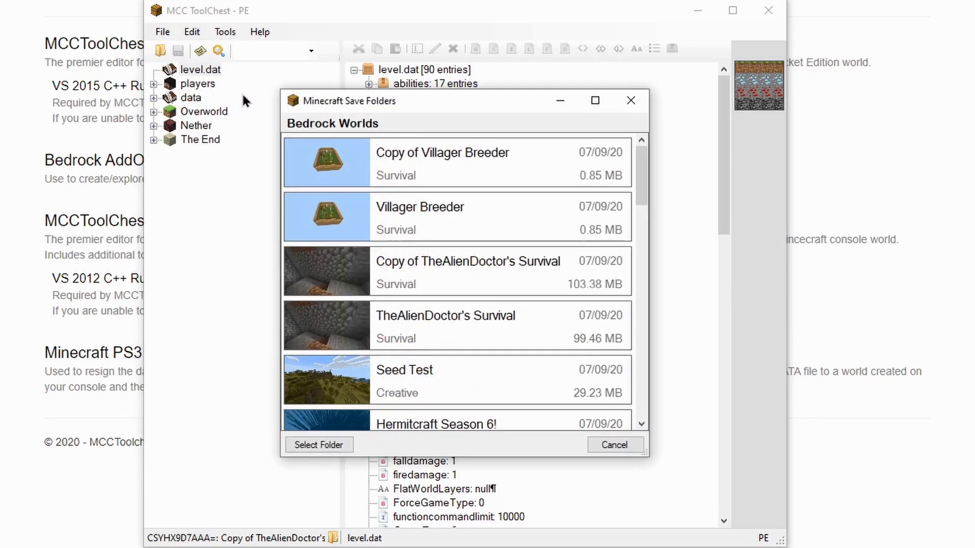
left_click(565, 170)
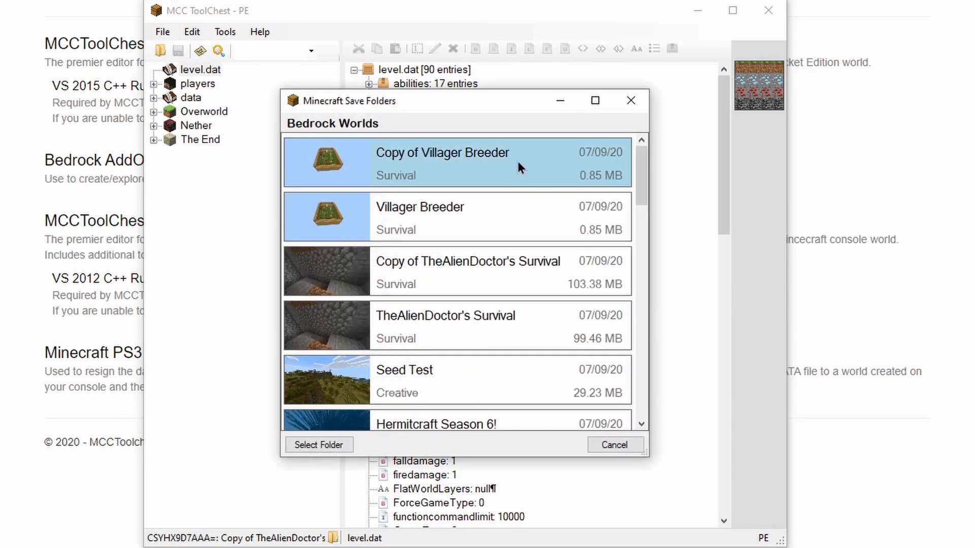
double_click(433, 156)
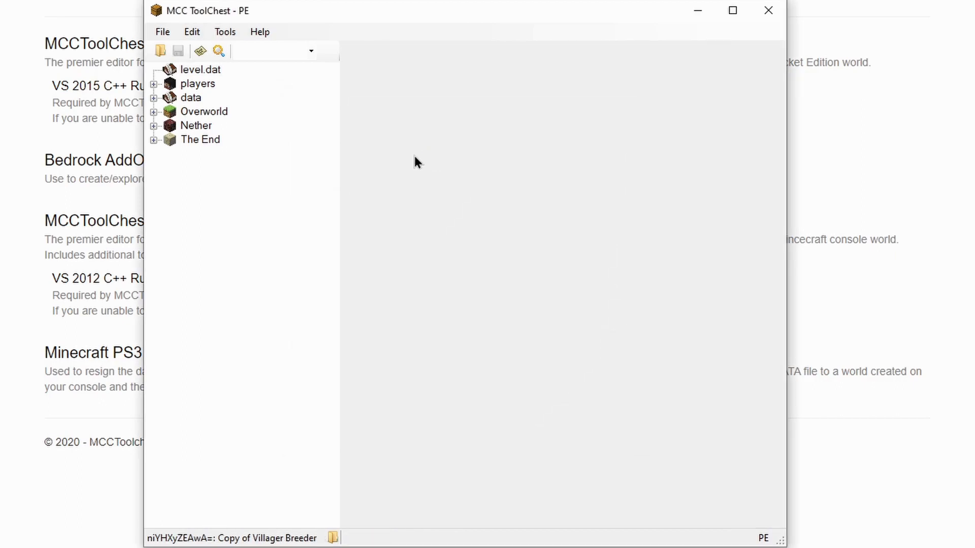
Delete all chunks of the Nether regions r.-1.-1, r.-1.0, r.0.-1 and r.0.0.
left_click(153, 125)
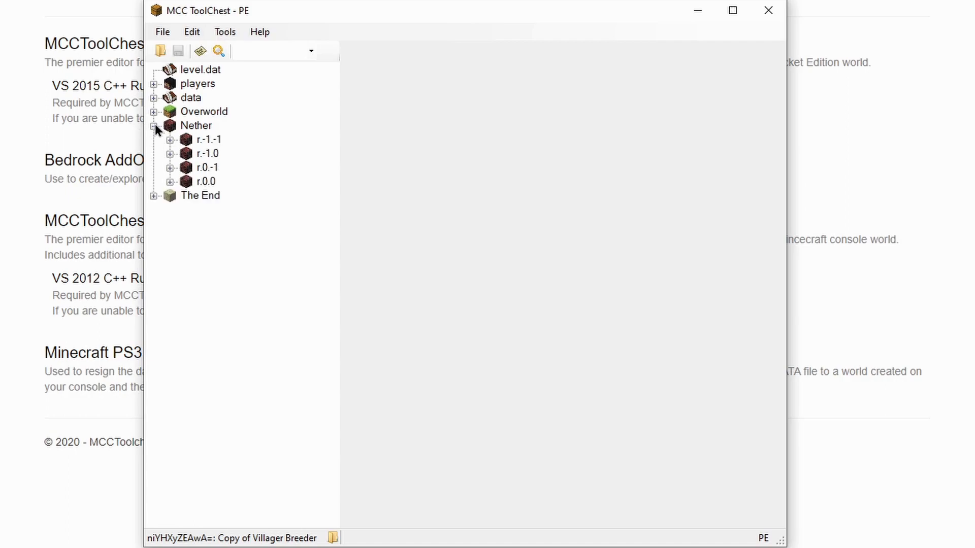
left_click(209, 139)
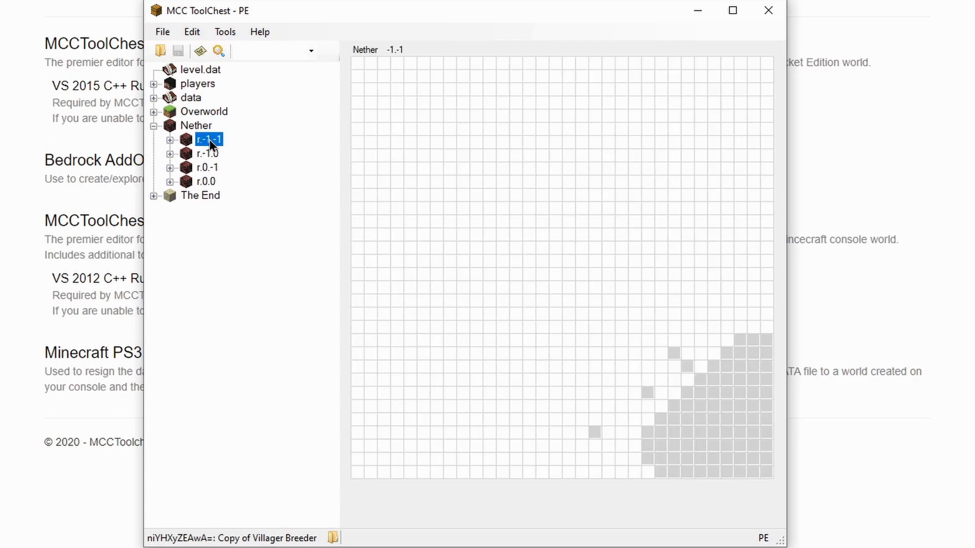
key("Delete")
key("Return")
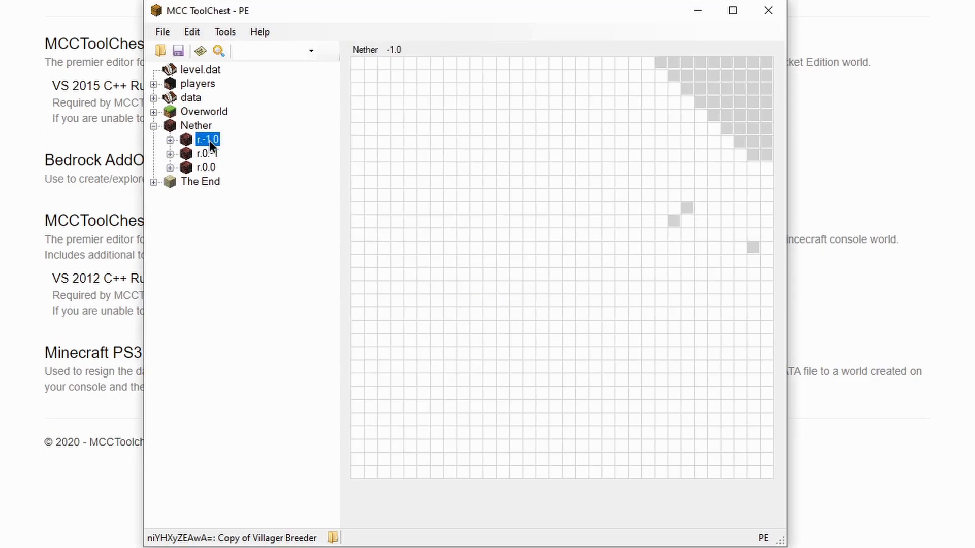
key("Delete")
key("Return")
key("Delete")
key("Return")
key("Delete")
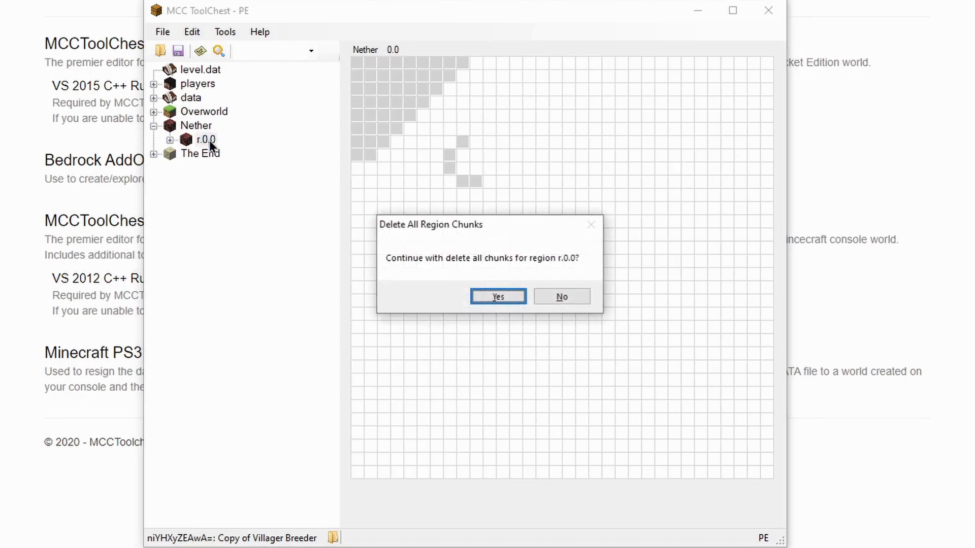
key("Return")
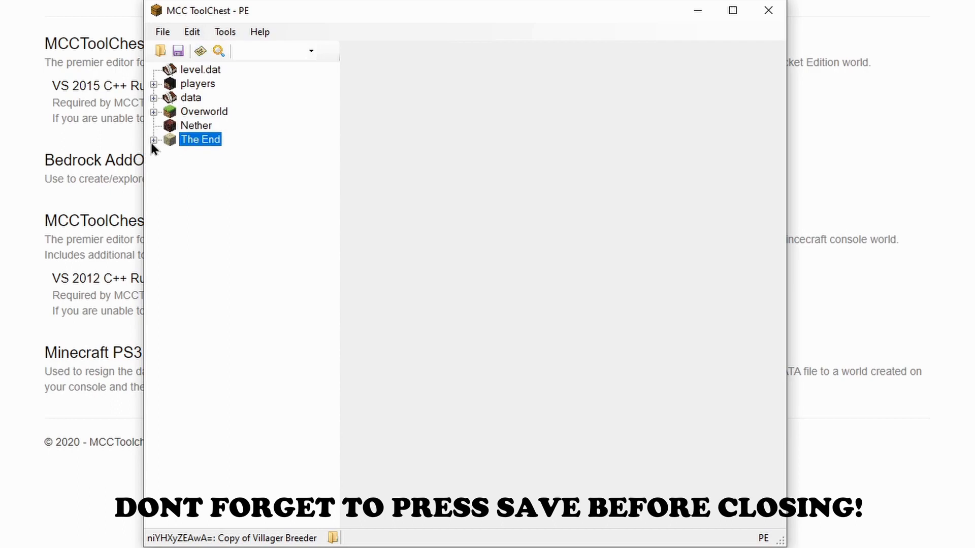
Delete all chunks of The End regions r.-1.-1, r.-1.0, r.0.-1 and r.0.0.
left_click(153, 140)
left_click(205, 154)
key("Delete")
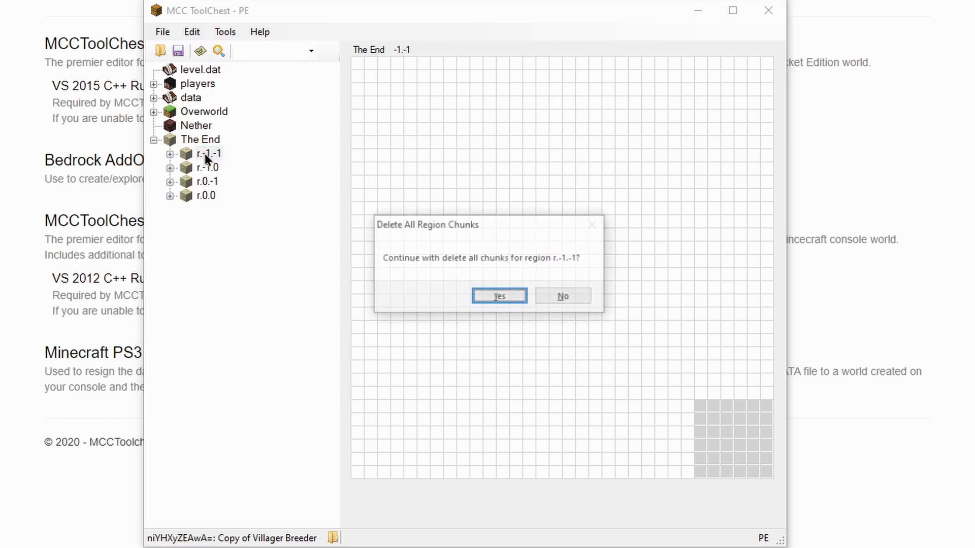
key("Return")
key("Delete")
key("Return")
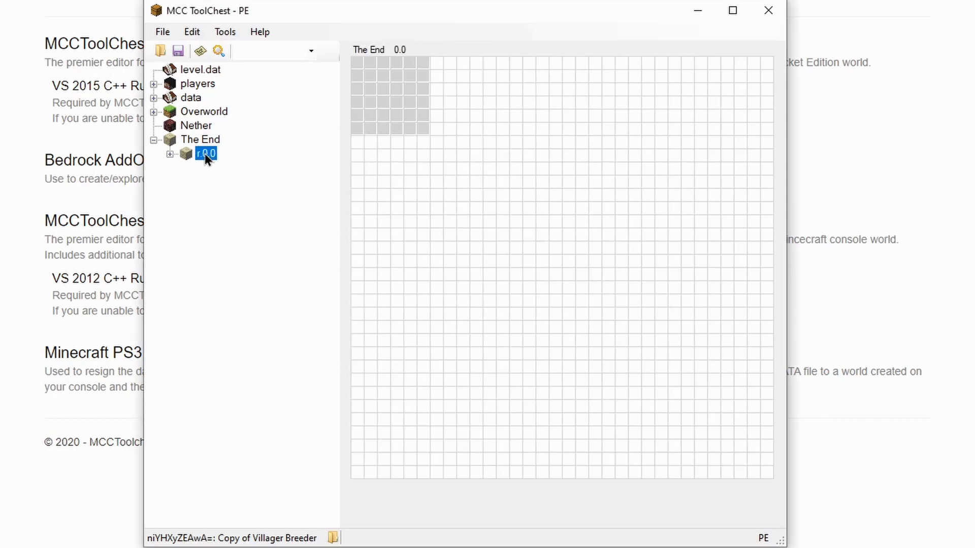
key("Delete")
key("Return")
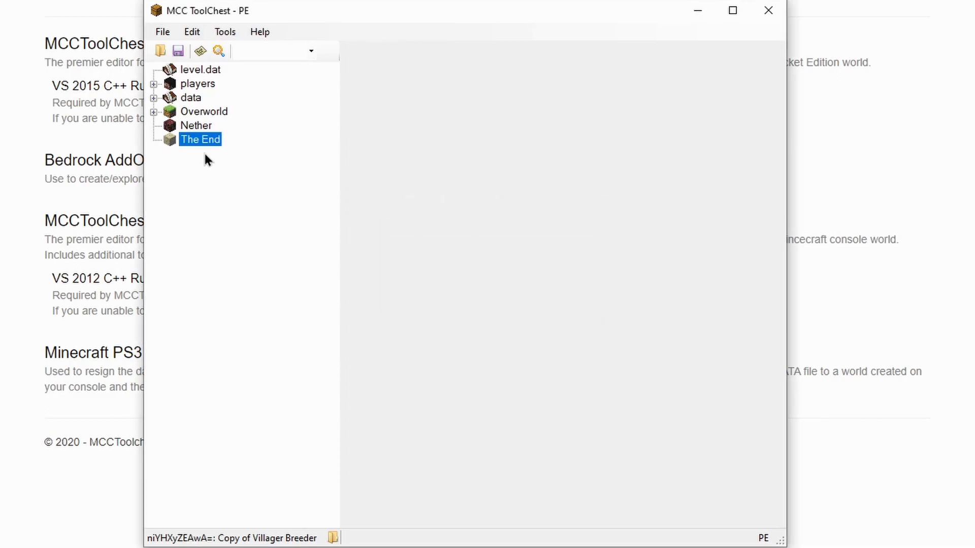
left_click(153, 112)
left_click(154, 112)
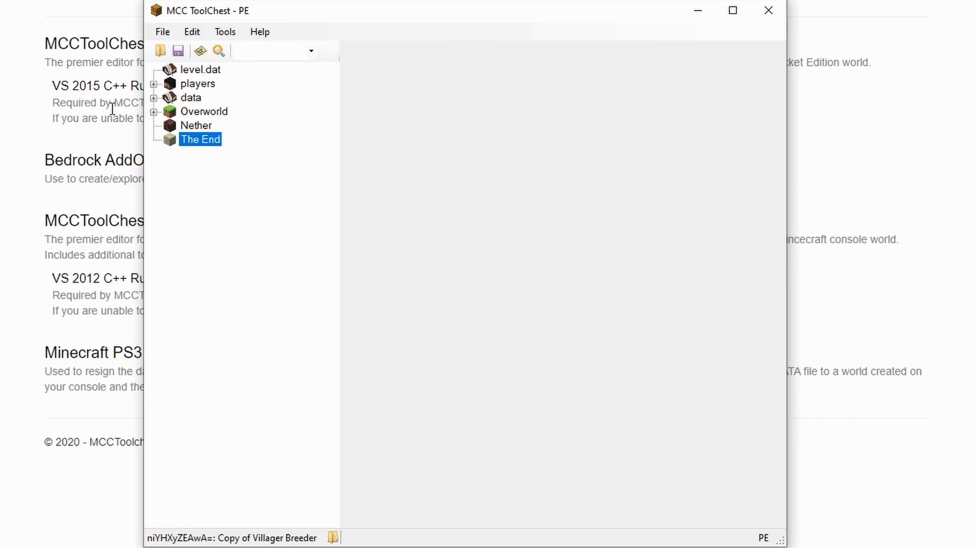